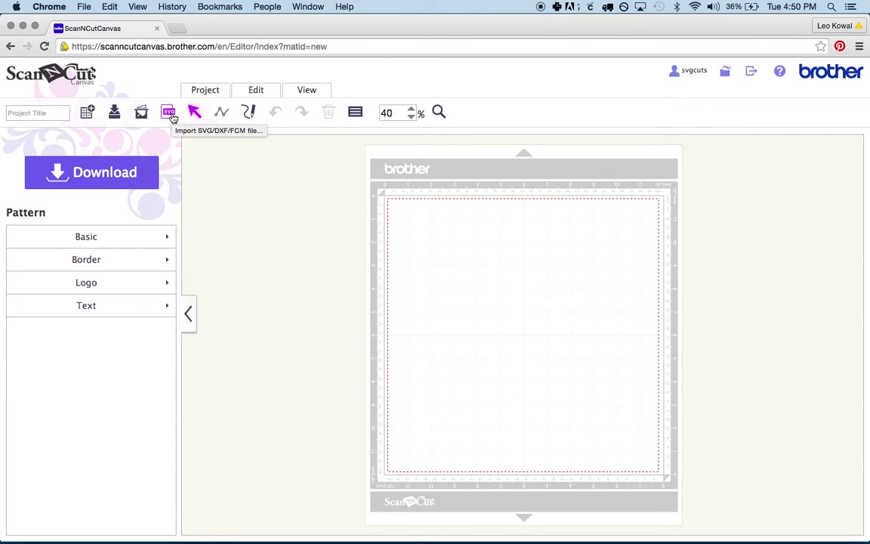
- Import base_black.svg from the SVG files folder of Stingy_Jack's_Lantern_III_3DSVG.com, inside the Stingy_Jacks_Lanterns_3DSVG.com folder on the Desktop
click(169, 113)
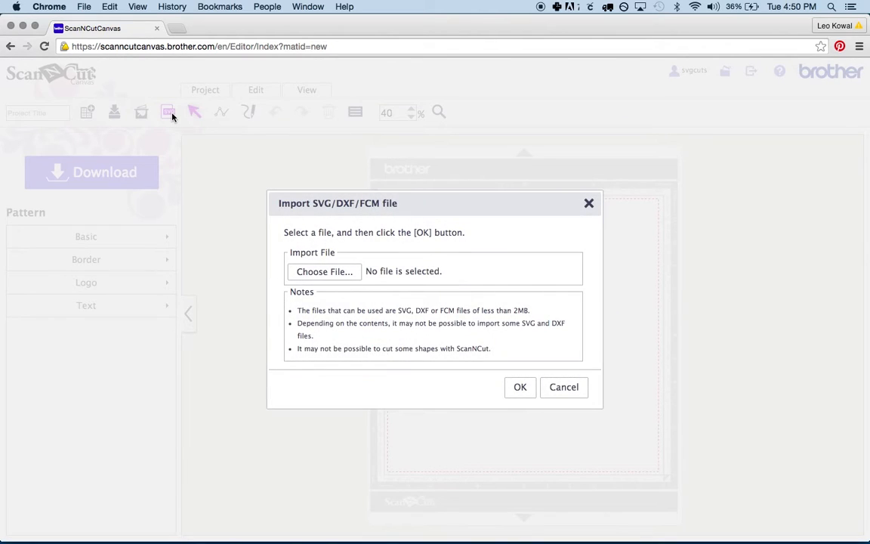
click(319, 274)
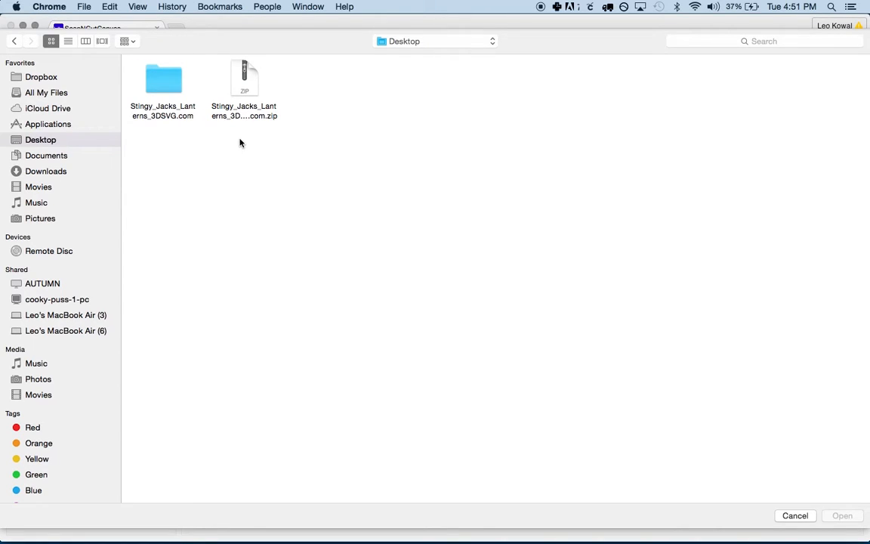
double_click(165, 82)
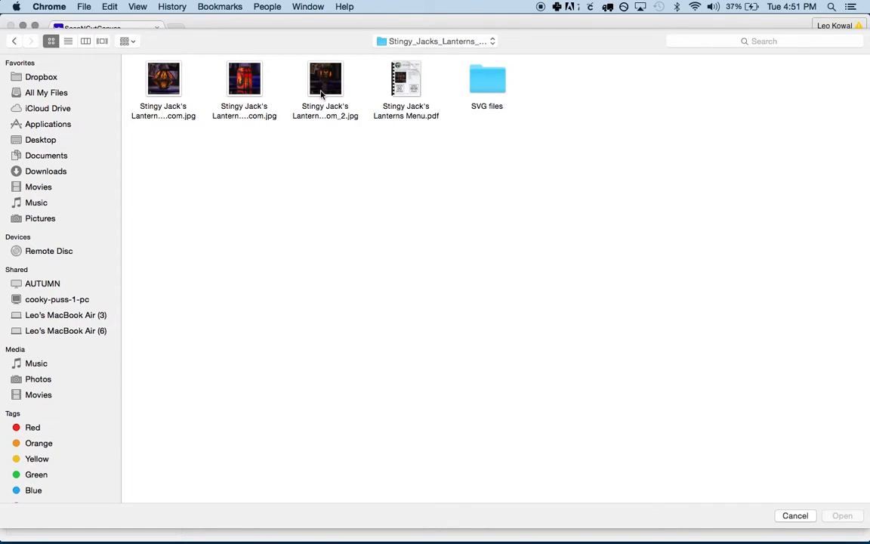
double_click(488, 85)
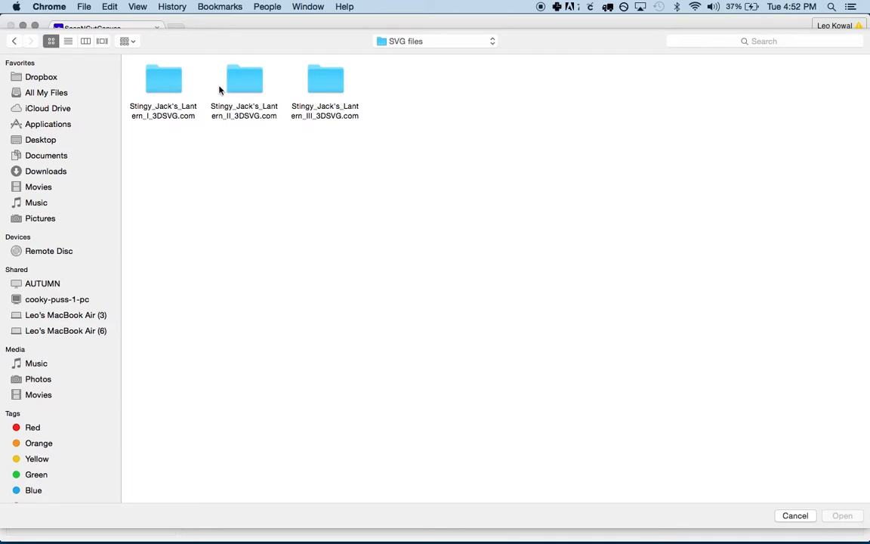
double_click(328, 83)
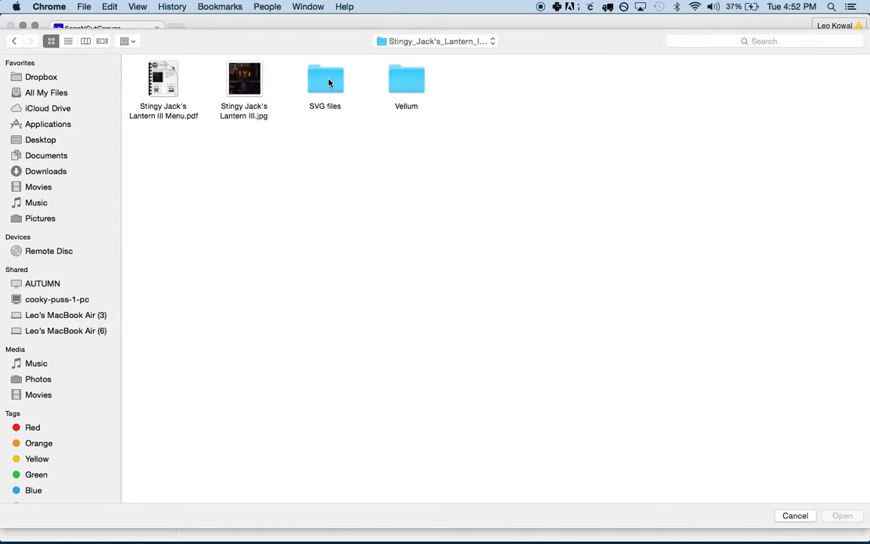
click(323, 89)
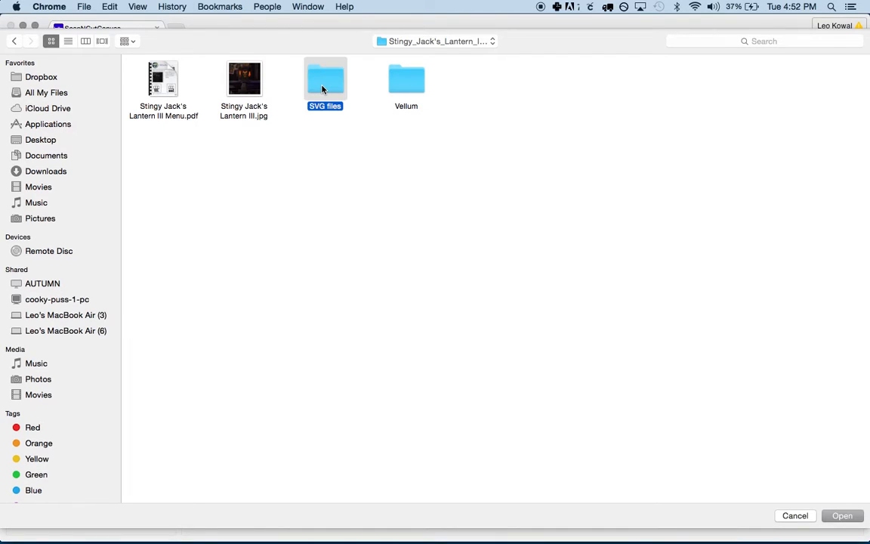
double_click(323, 90)
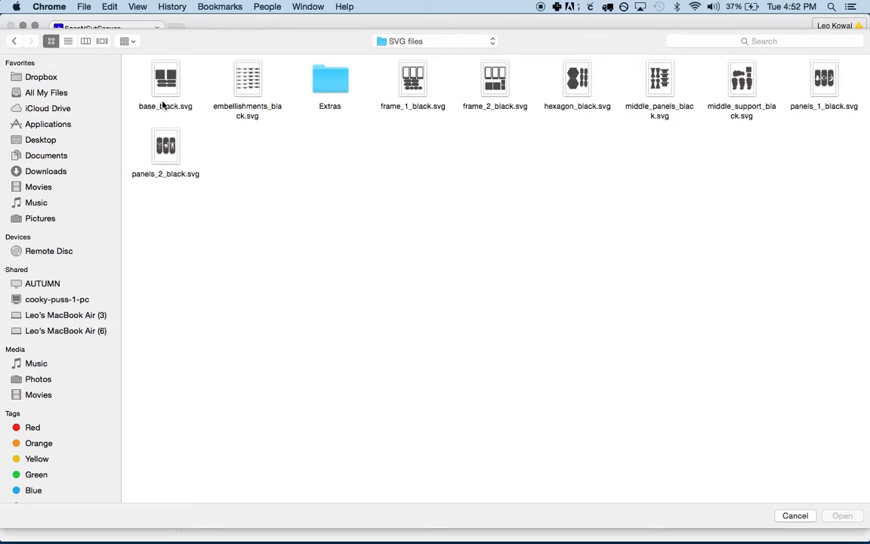
click(149, 75)
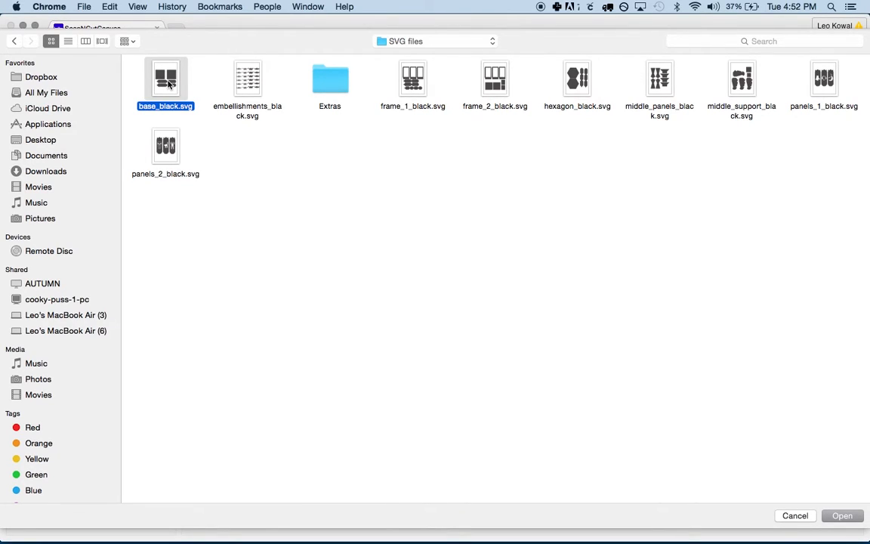
double_click(170, 84)
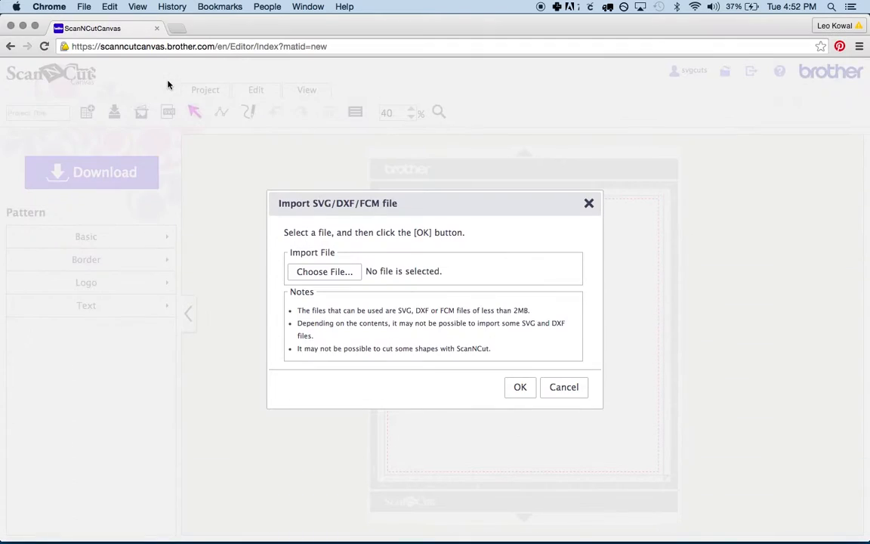
click(521, 387)
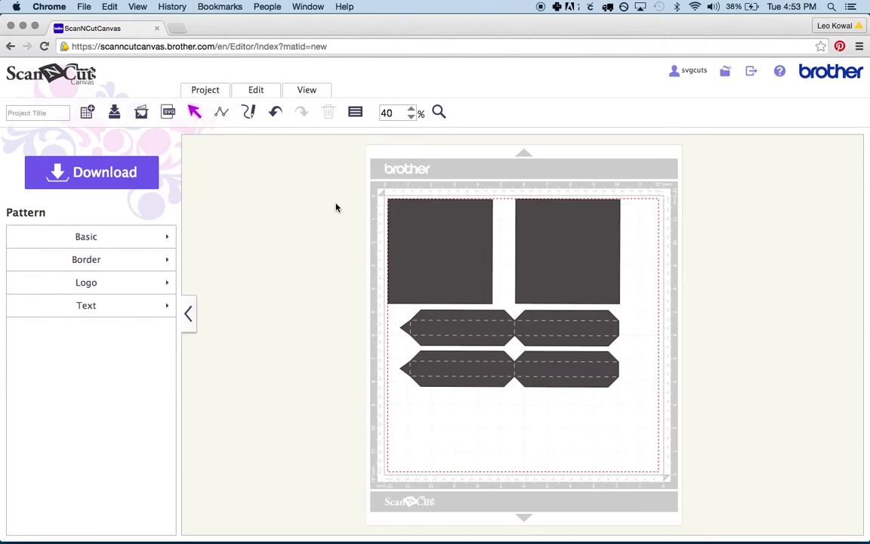
- Download the base design to the computer as an FCM file named base_black on the Desktop
click(95, 175)
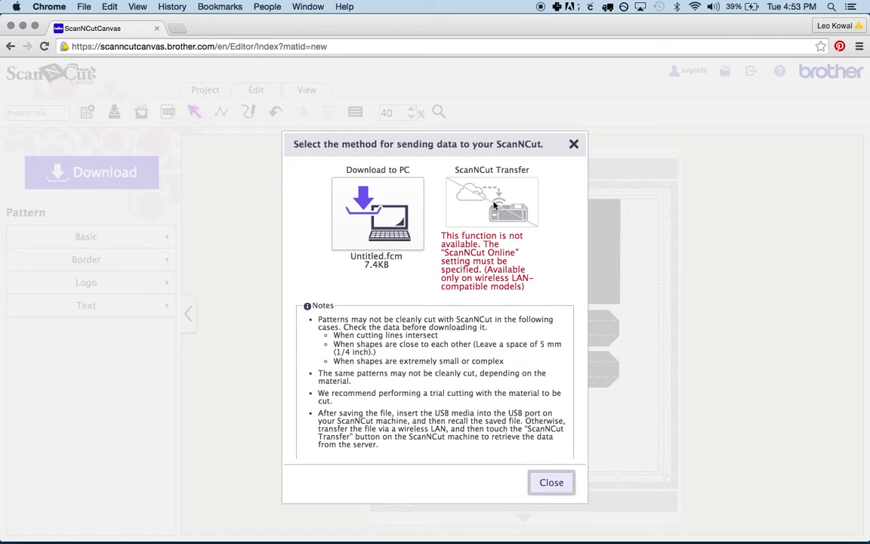
click(367, 213)
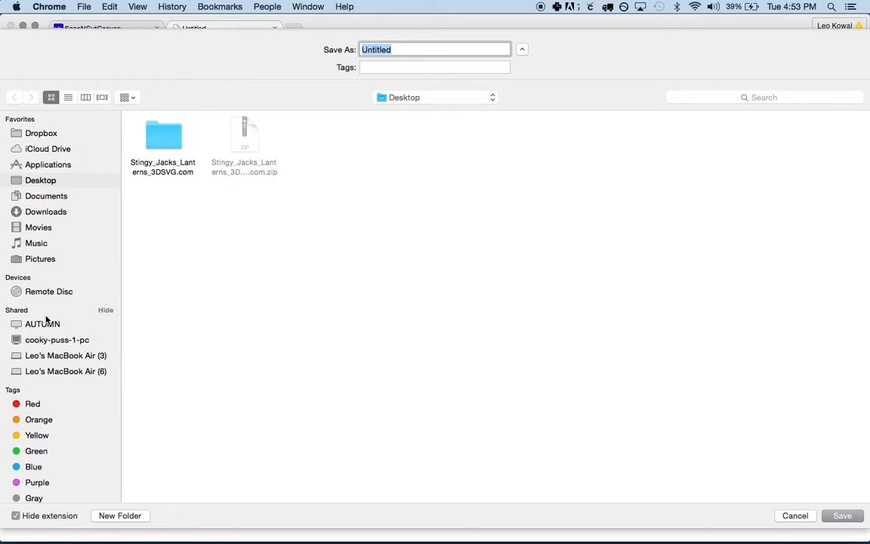
click(41, 181)
text(ba)
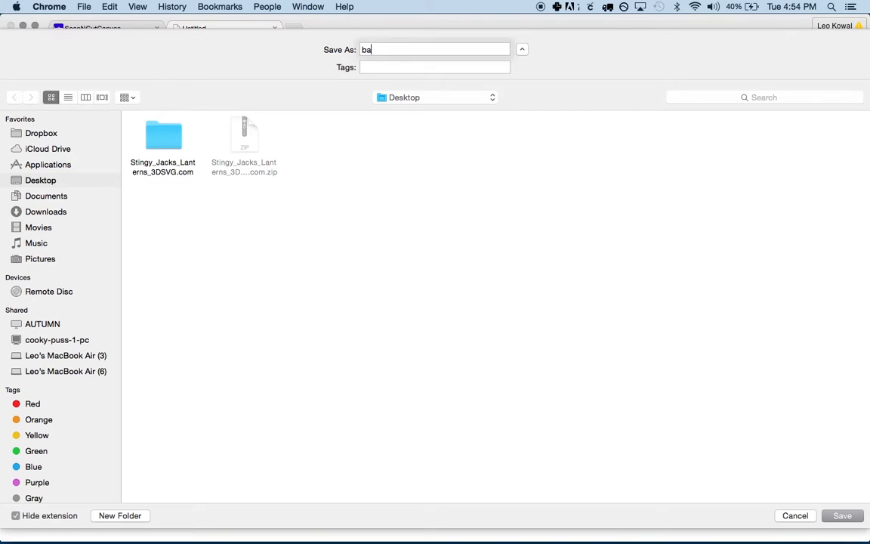
text(se_black)
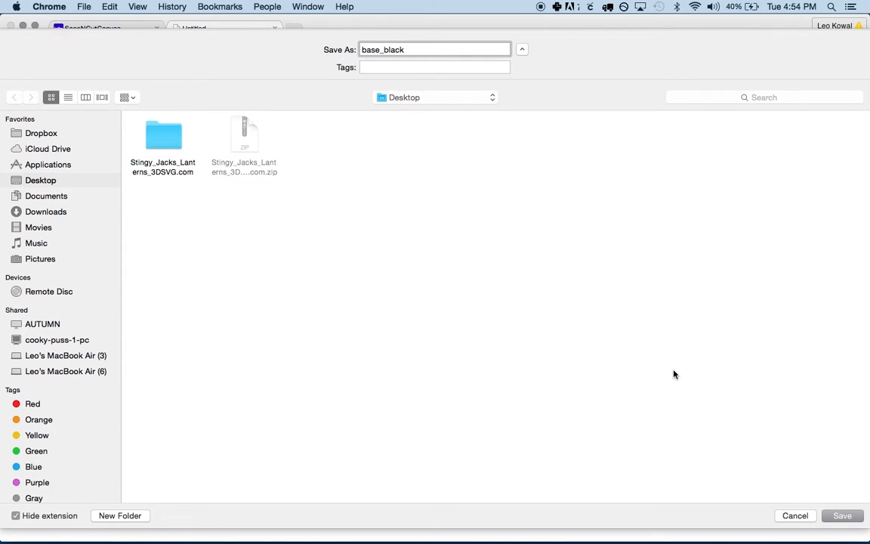
key(Return)
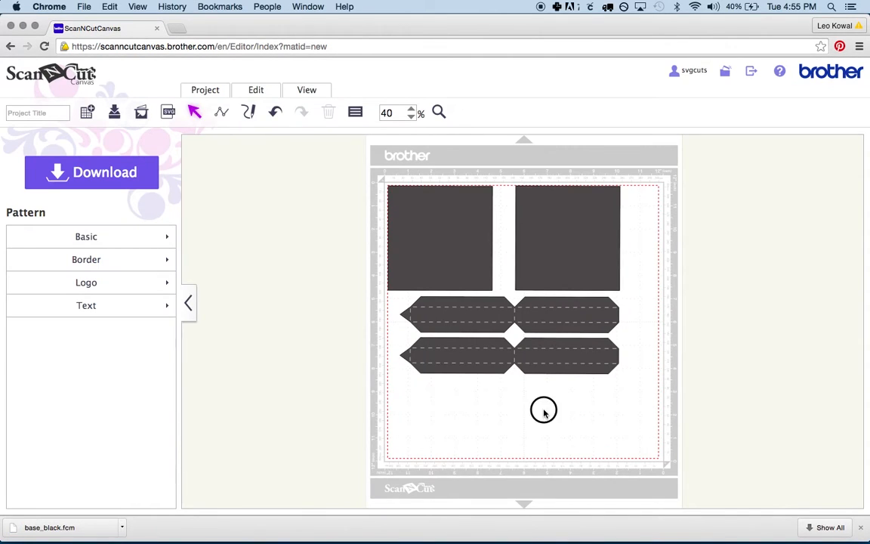
- Delete all the base pieces from the mat
click(653, 413)
click(600, 364)
key(Delete)
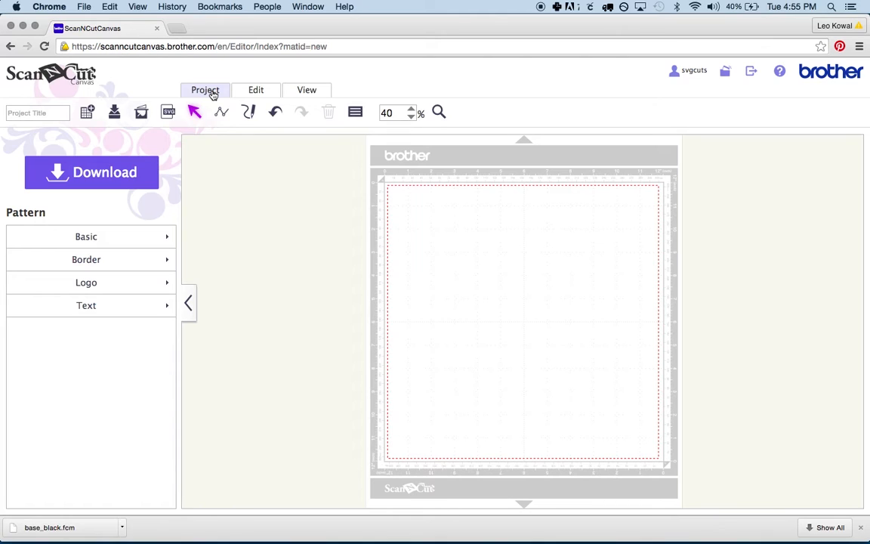
- Import embellishments_black.svg from the SVG files folder onto the empty mat
click(170, 113)
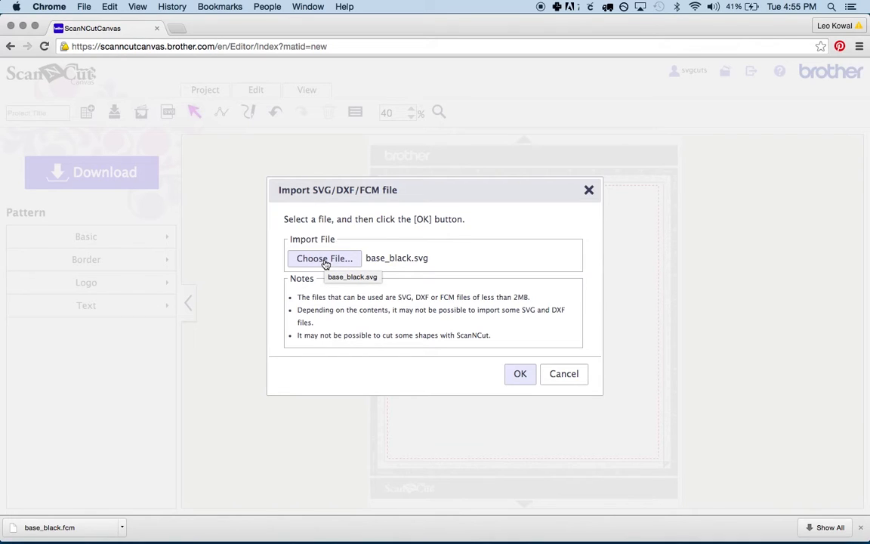
click(589, 190)
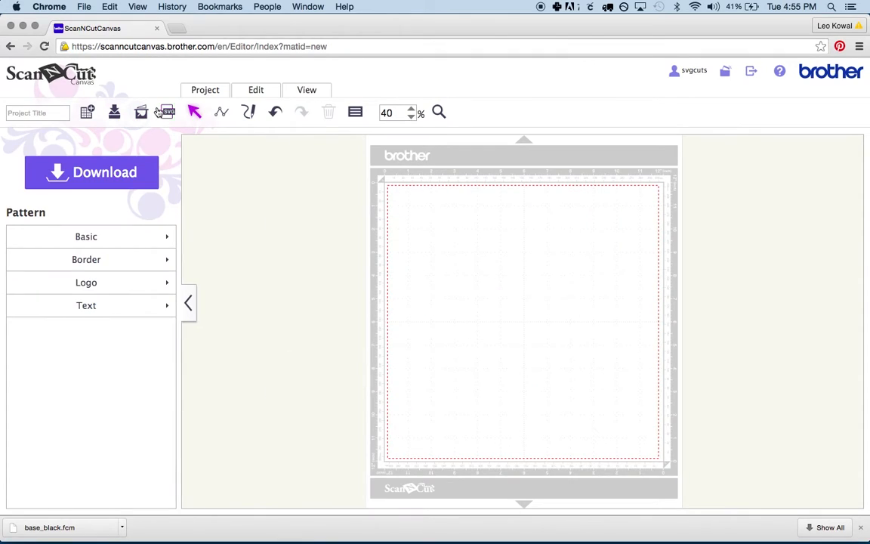
click(168, 113)
click(337, 262)
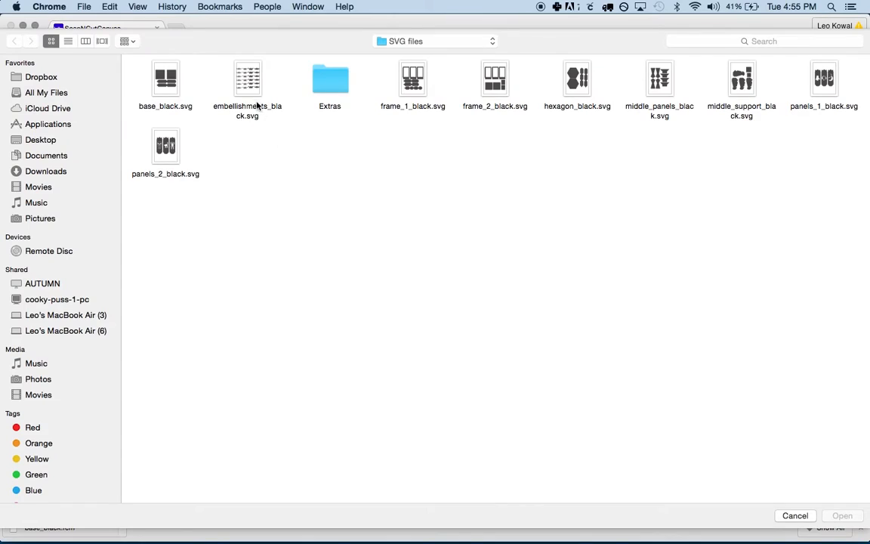
click(248, 85)
click(161, 78)
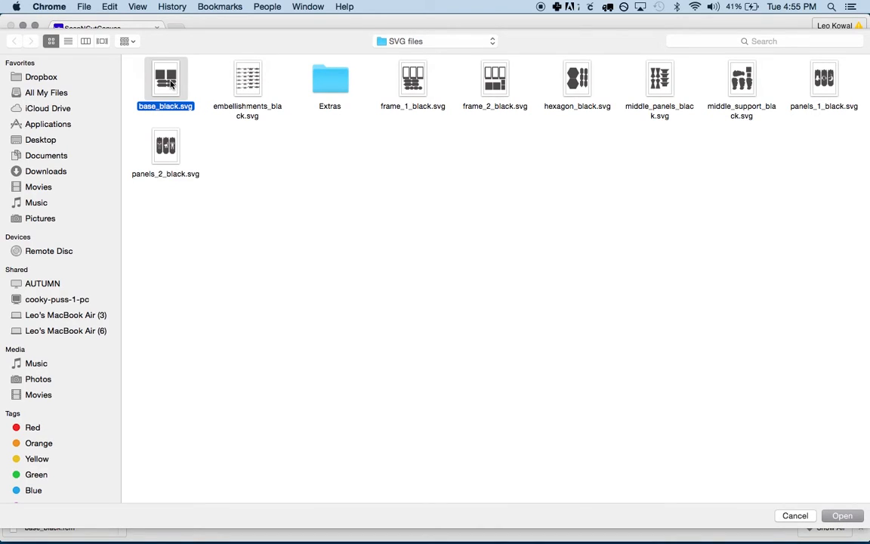
click(250, 88)
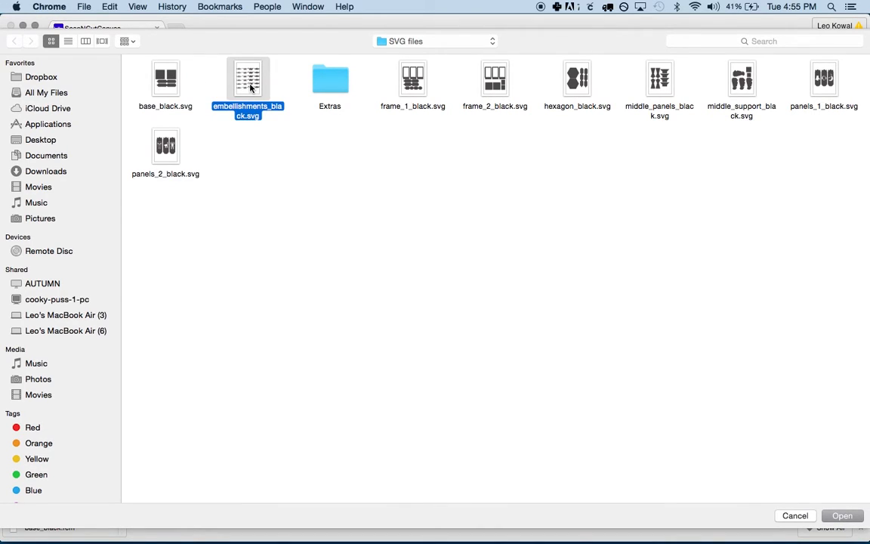
double_click(250, 88)
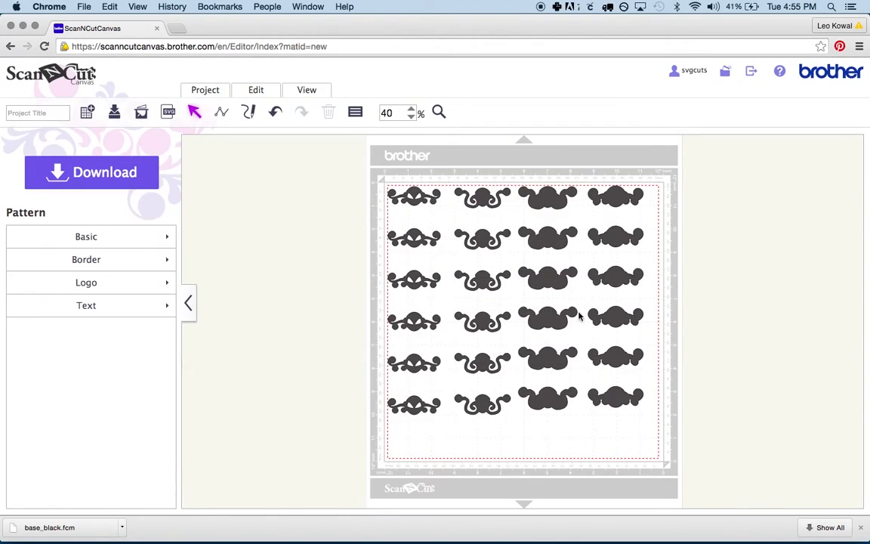
- Download the embellishments design to the computer as embelishments_black on the Desktop, and close the sending-method dialog
click(106, 173)
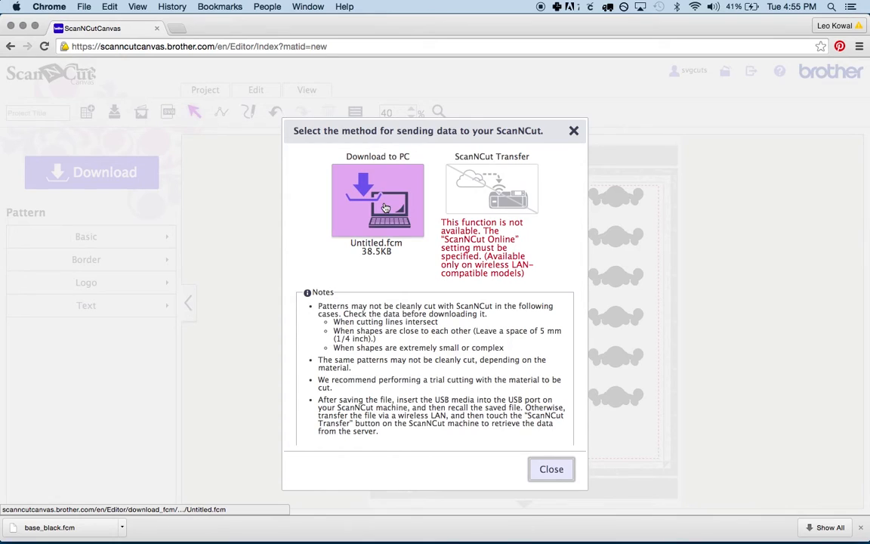
click(383, 214)
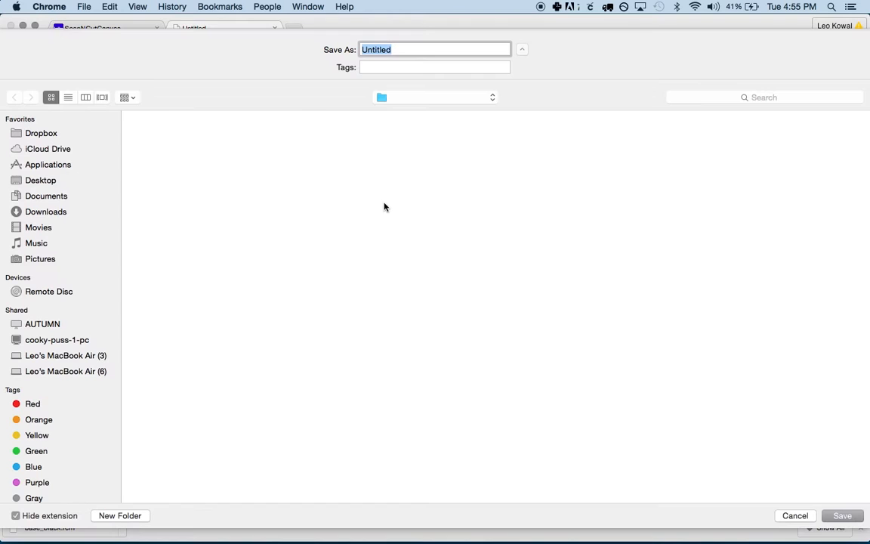
text(e)
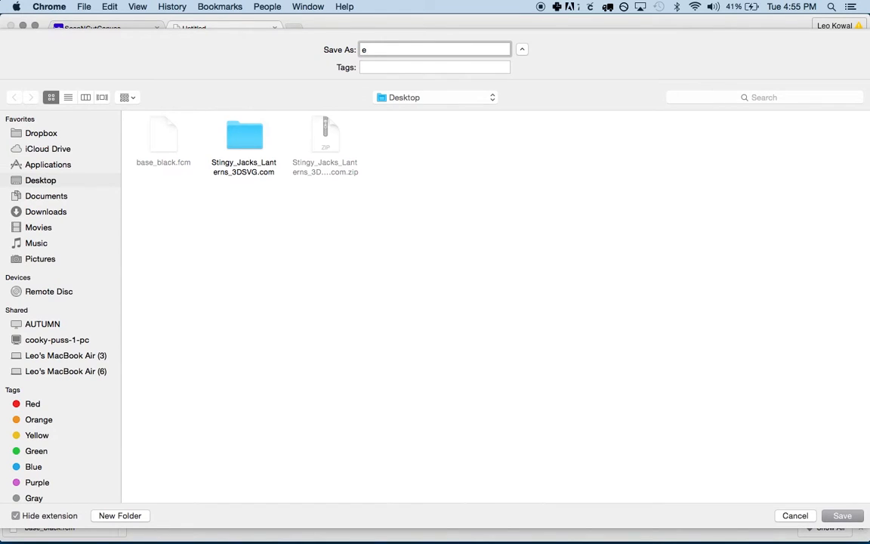
text(mb)
text(elishments_black)
click(842, 515)
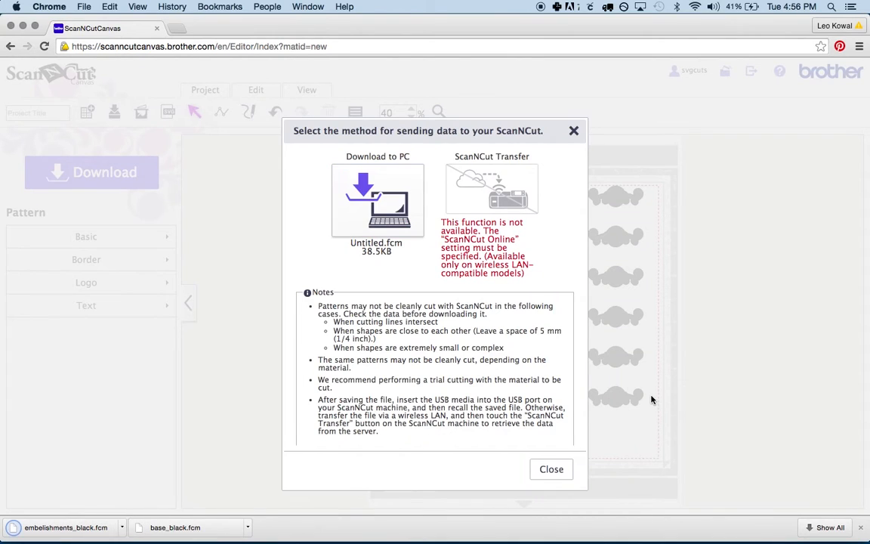
click(574, 132)
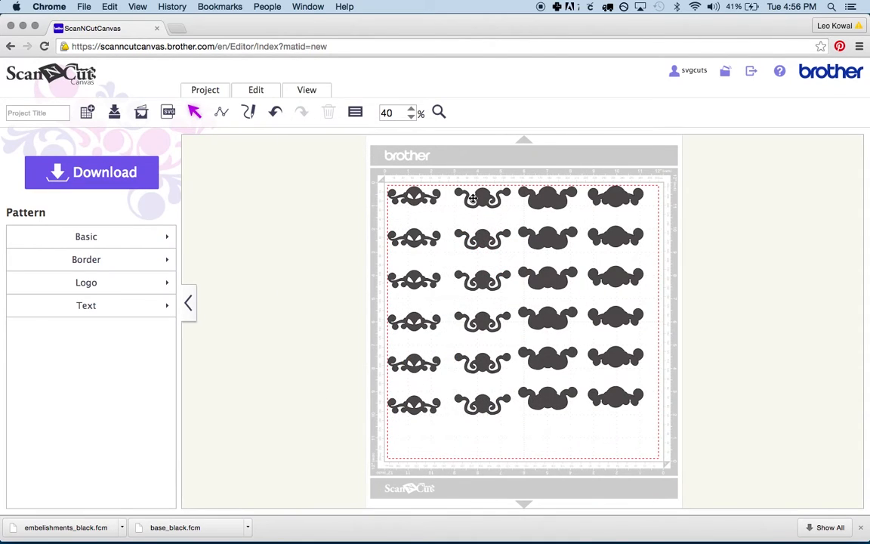
- Clear the embellishments from the mat and import frame_1_black.svg
key(Delete)
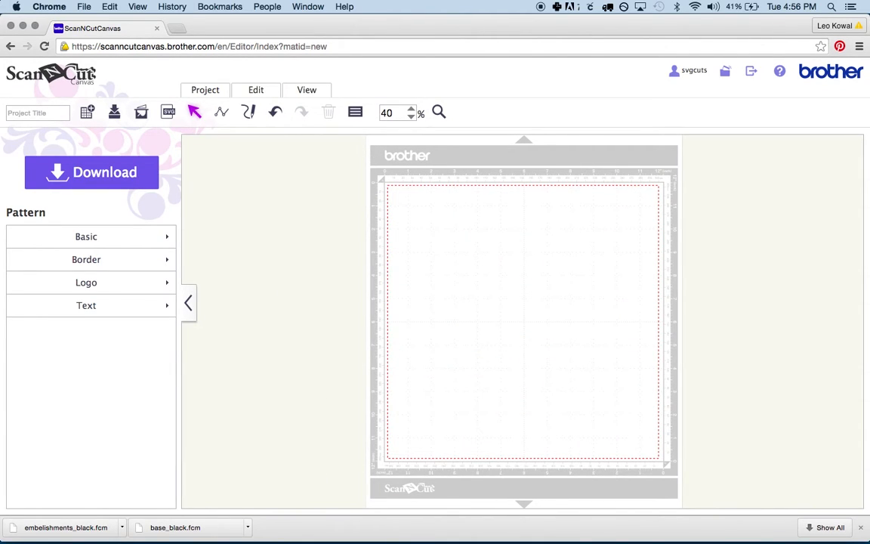
click(168, 112)
click(324, 261)
double_click(413, 80)
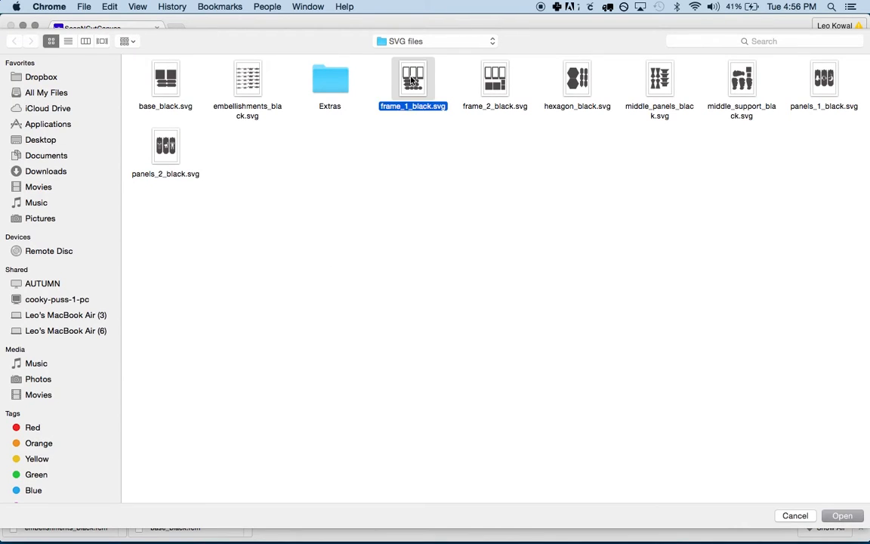
click(520, 375)
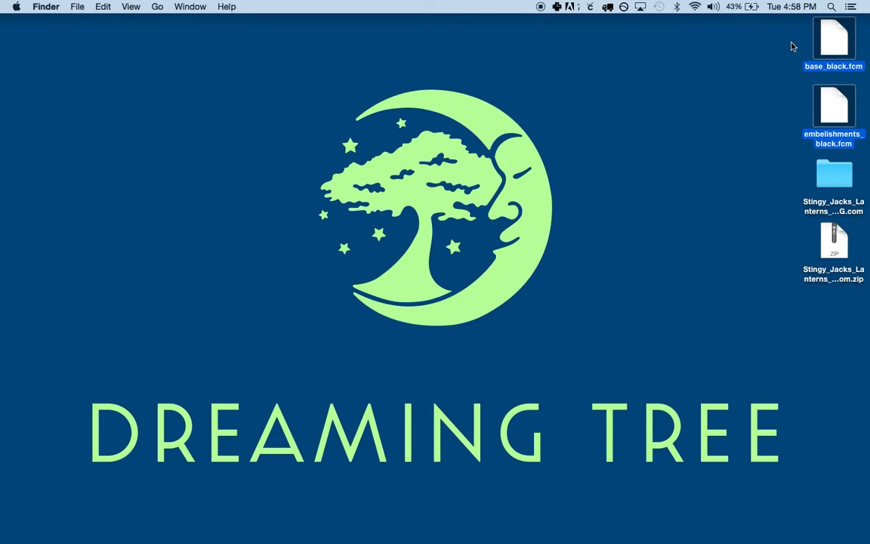
- Switch to Sure Cuts A Lot 4 and open the FCM Batch Convert dialog, moving it over the mat's upper area
click(406, 502)
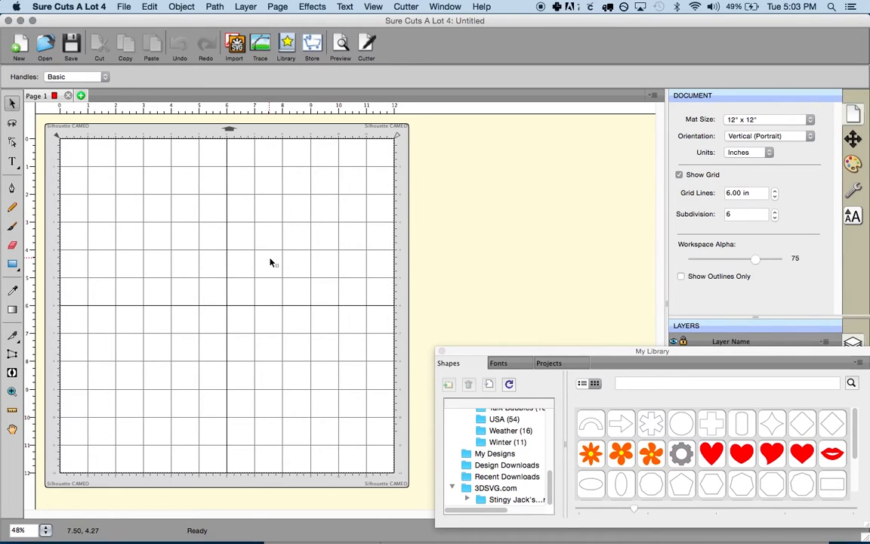
click(123, 7)
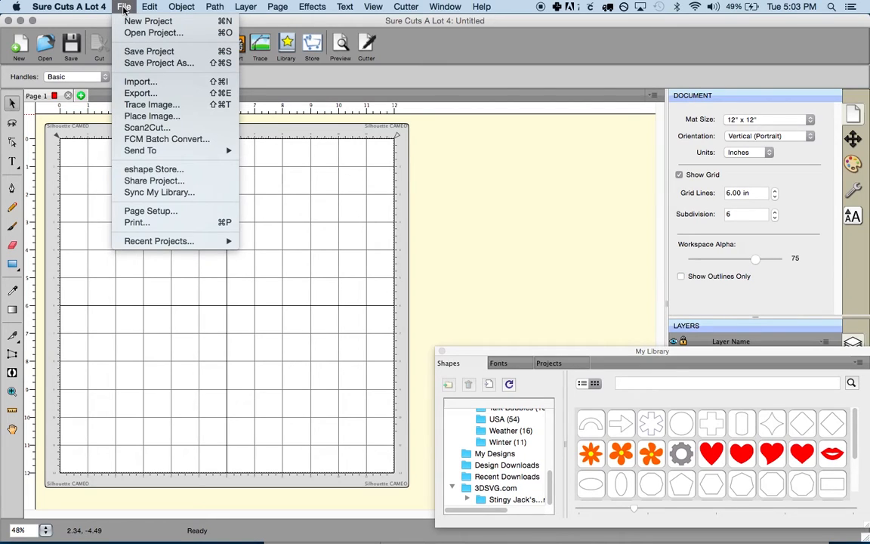
click(163, 142)
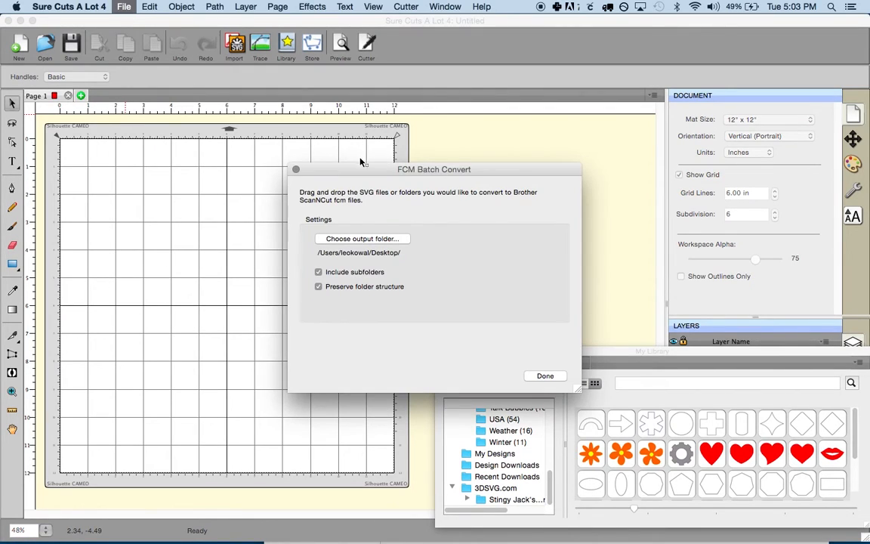
drag(357, 170, 199, 124)
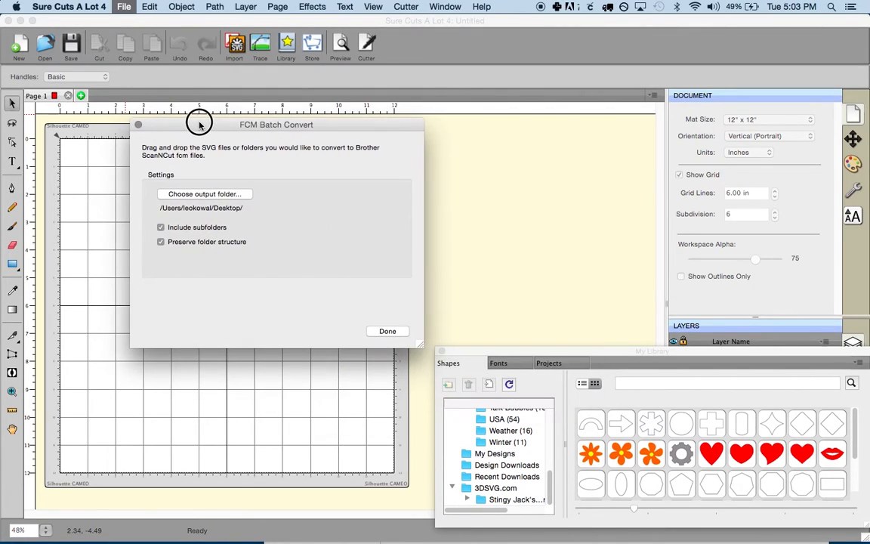
- Set the batch conversion's output folder to Stingy Jack's Lantern FCM on the Desktop
click(198, 194)
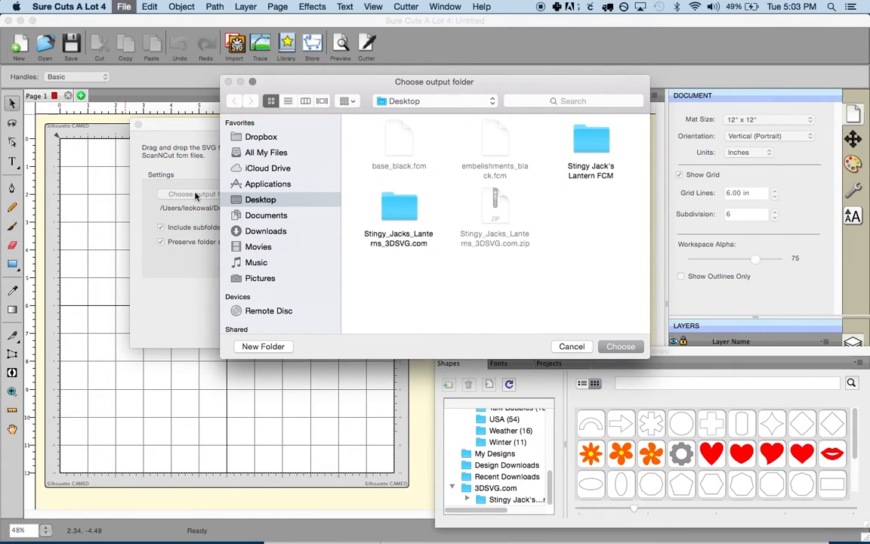
click(590, 173)
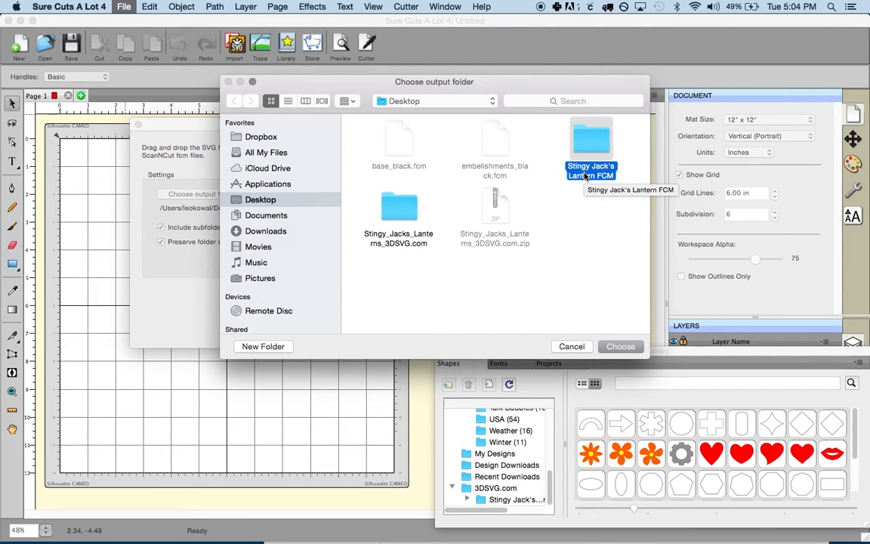
double_click(588, 170)
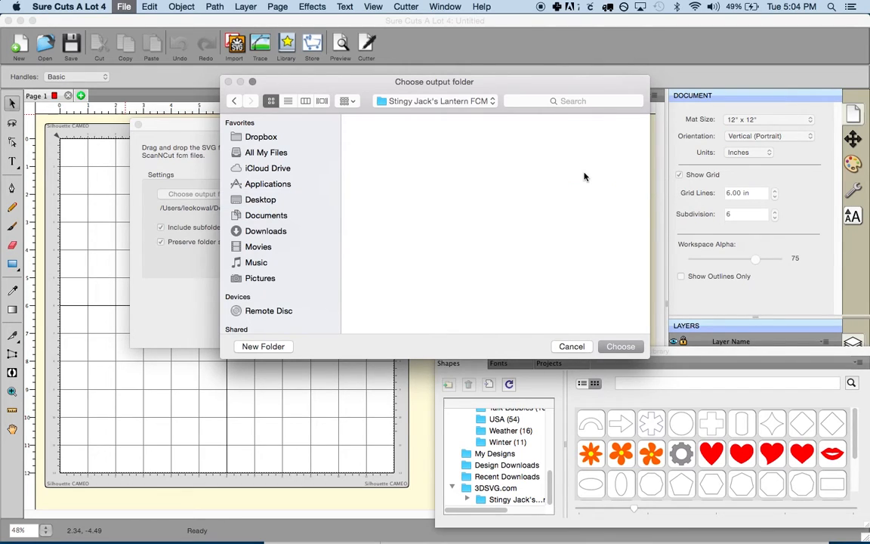
click(622, 347)
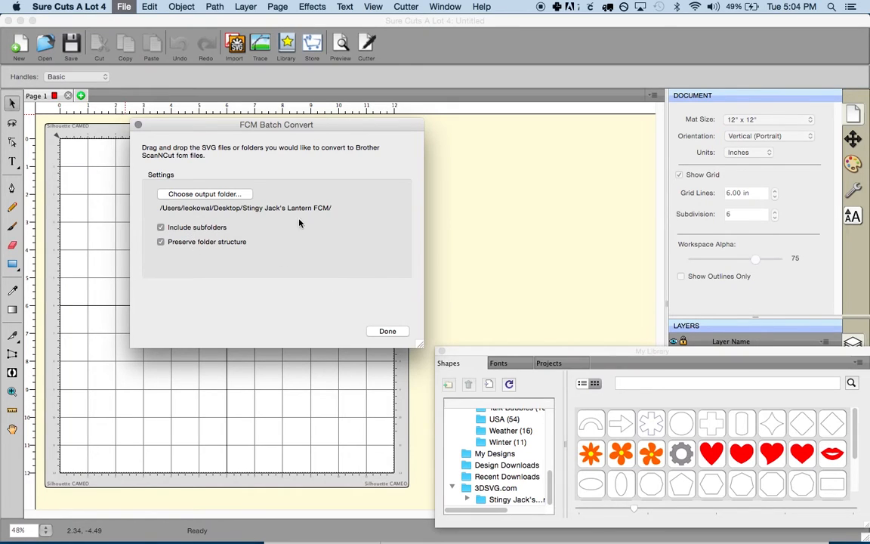
- Move the FCM Batch Convert dialog aside, and check the Stingy Jack's Lantern FCM folder's contents from the desktop
drag(297, 128, 218, 132)
key(F11)
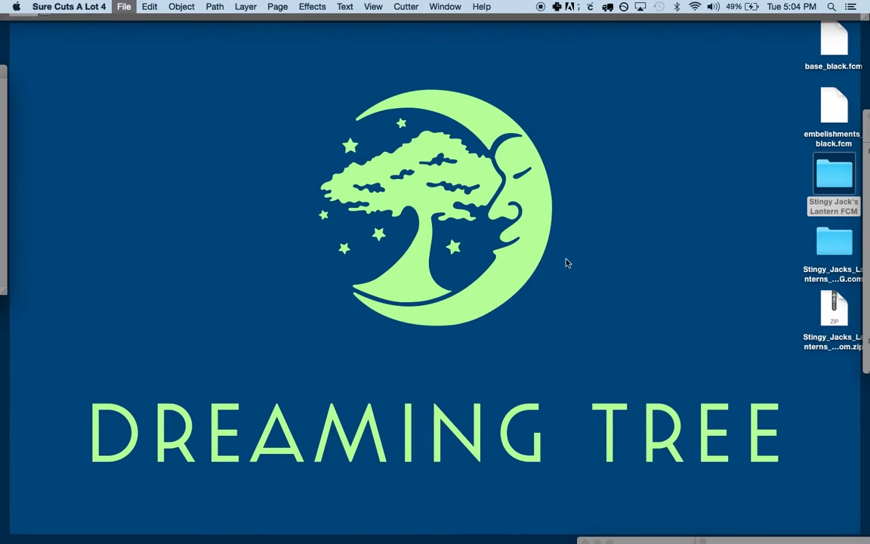
double_click(836, 180)
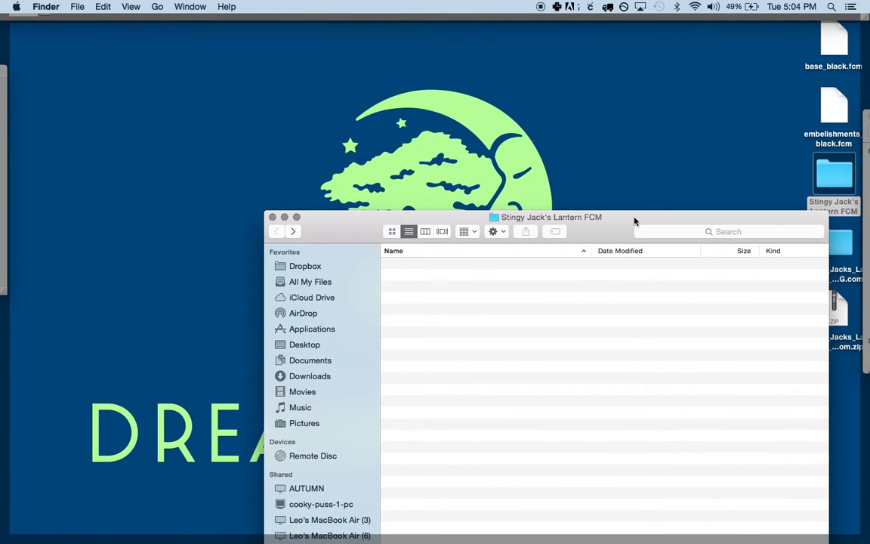
click(272, 218)
- Batch convert the SVG files folder inside Stingy_Jack's_Lantern_I_3DSVG.com to FCM
double_click(817, 243)
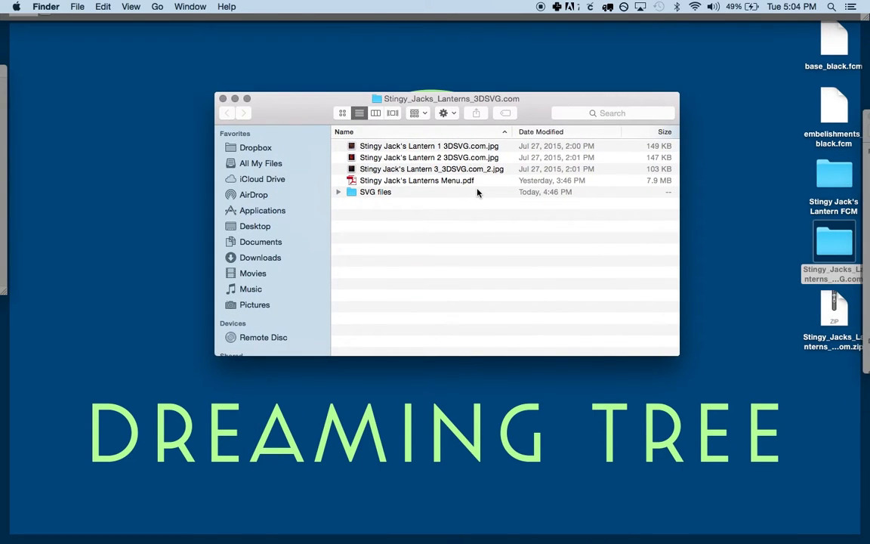
click(371, 195)
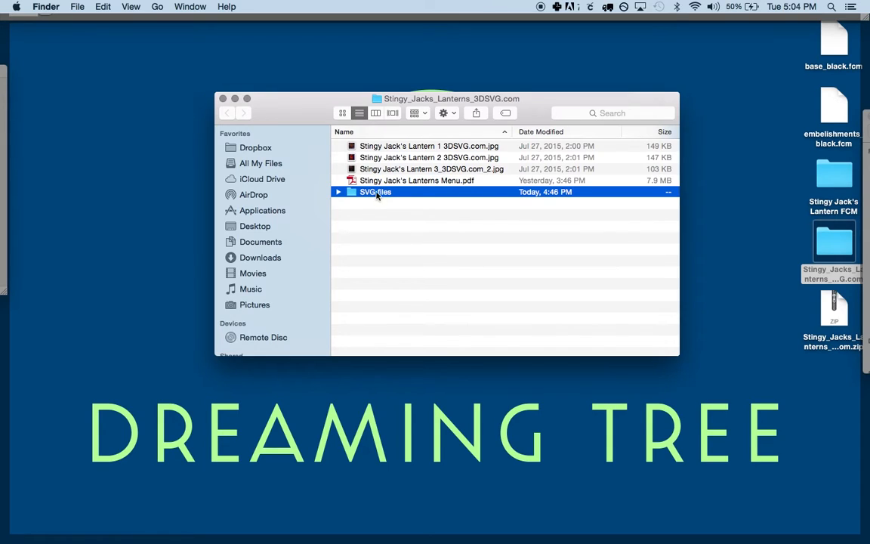
double_click(378, 194)
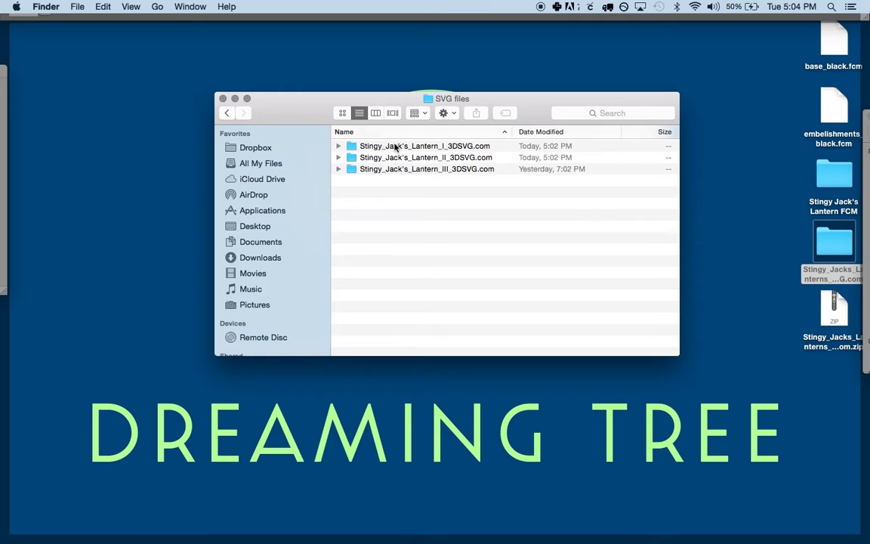
double_click(394, 146)
click(370, 171)
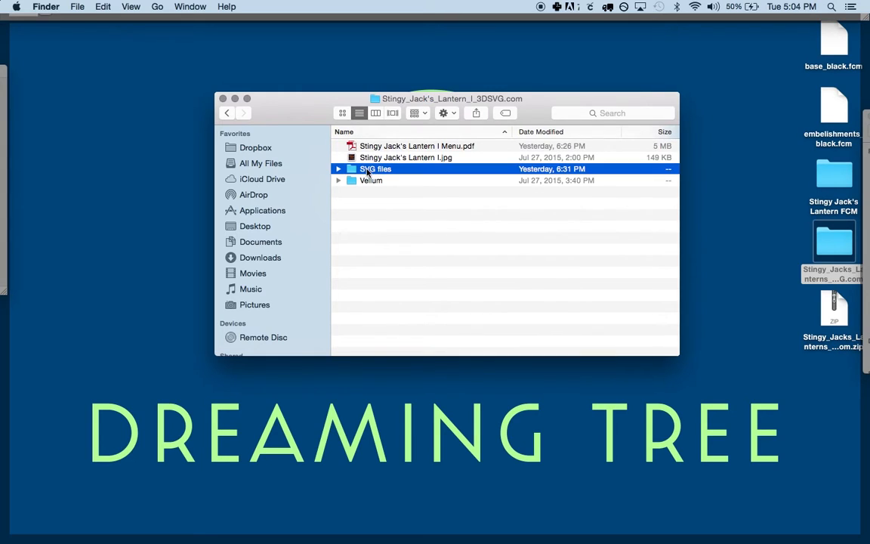
drag(370, 171, 107, 304)
click(117, 331)
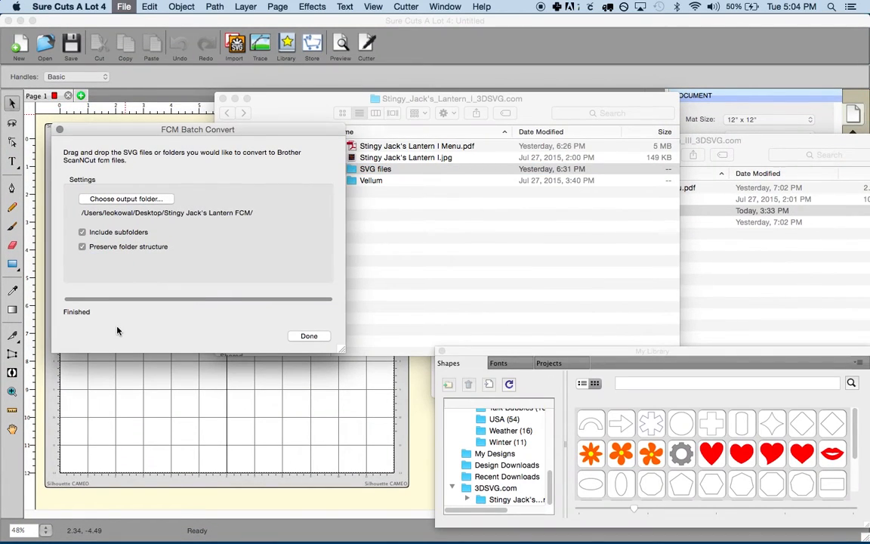
- Check the converted files in the Stingy Jack's Lantern FCM folder and park its window low on the desktop
click(741, 270)
mouse_move(1, 541)
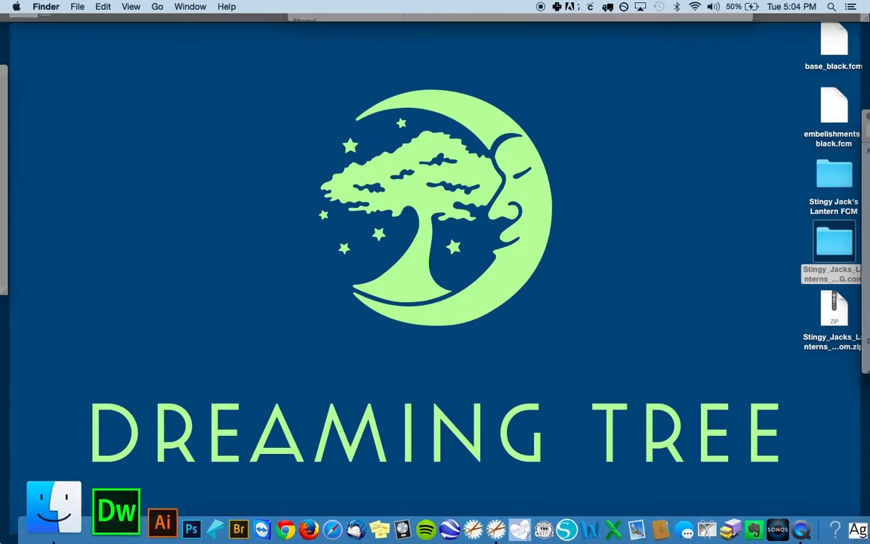
double_click(835, 179)
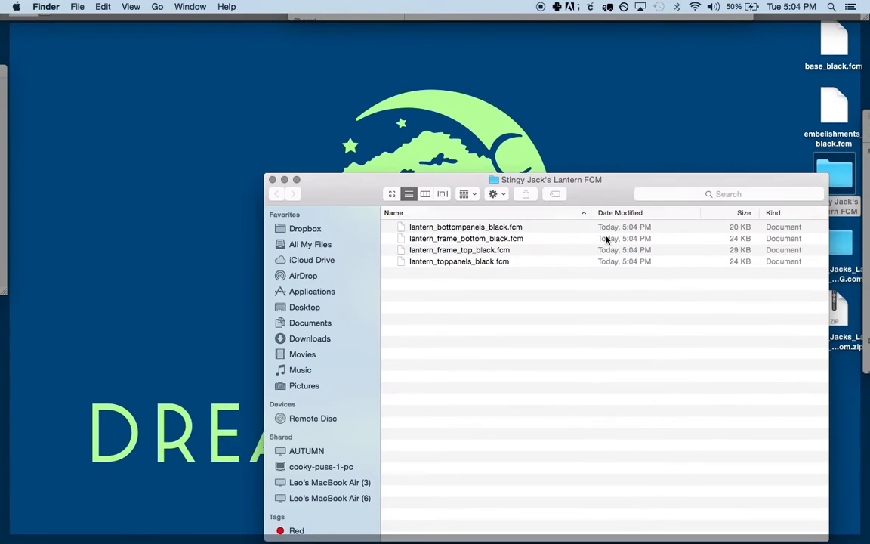
drag(588, 188, 511, 84)
drag(431, 184, 360, 129)
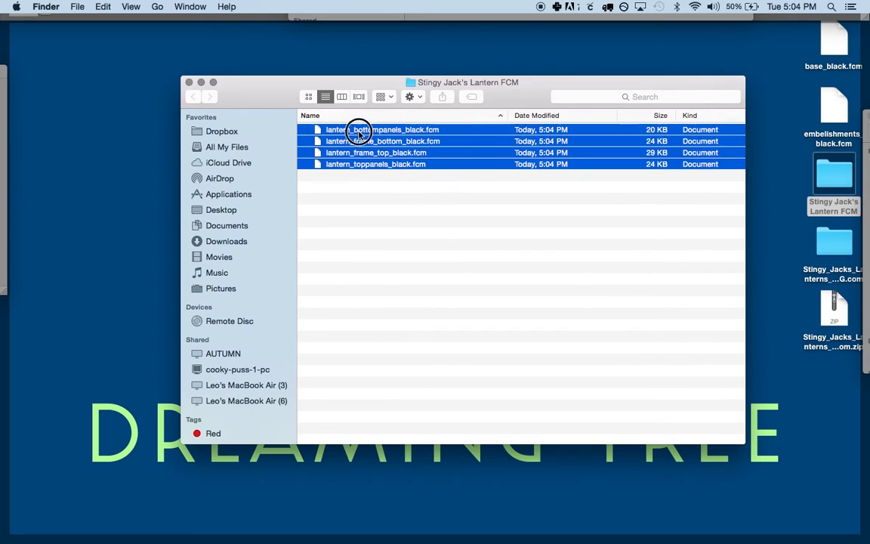
click(462, 201)
drag(431, 79, 539, 381)
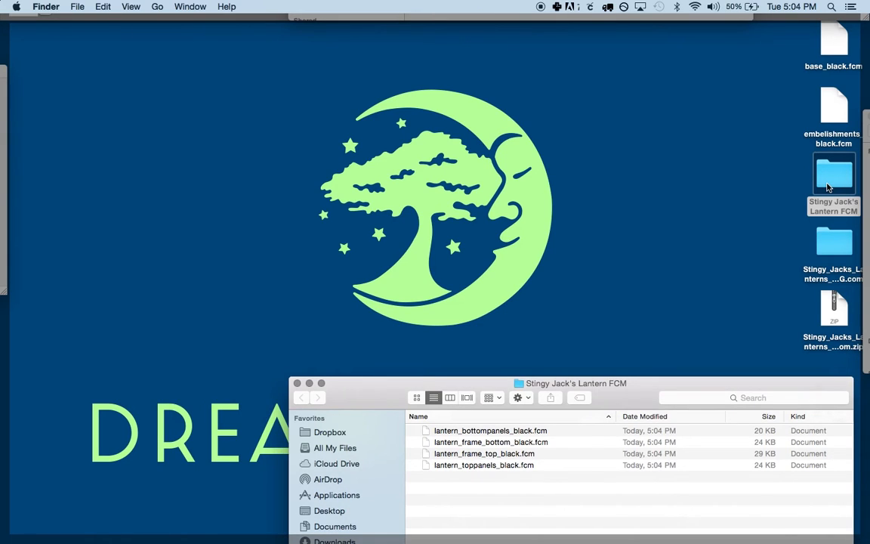
- Batch convert the SVG files folder inside Stingy_Jack's_Lantern_II_3DSVG.com to FCM
double_click(840, 242)
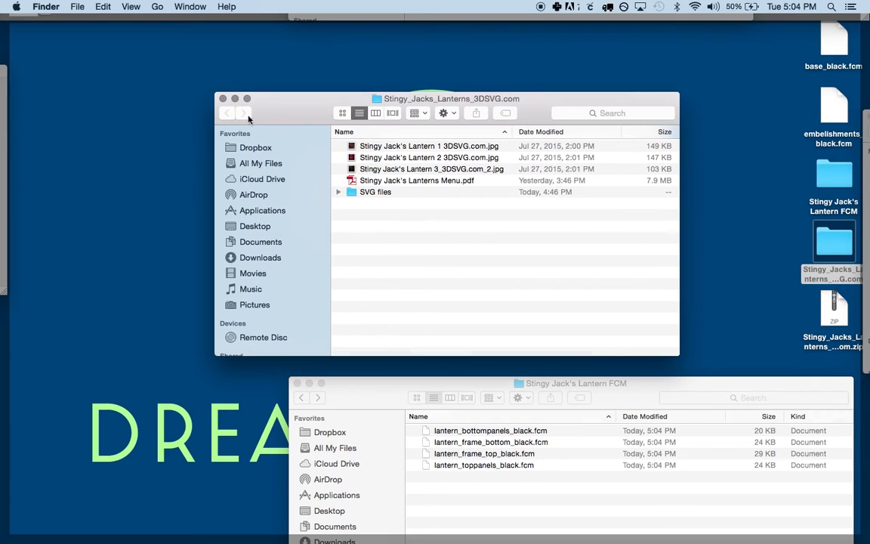
double_click(385, 192)
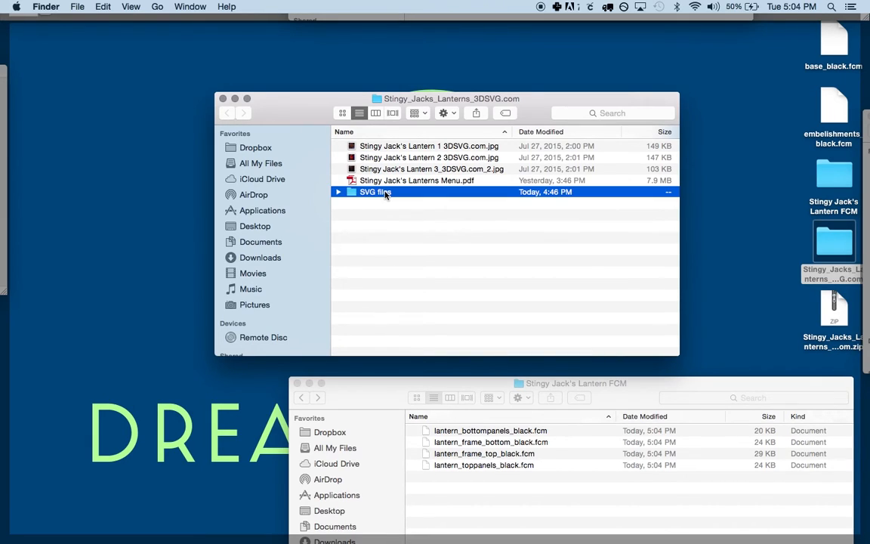
click(407, 157)
double_click(408, 157)
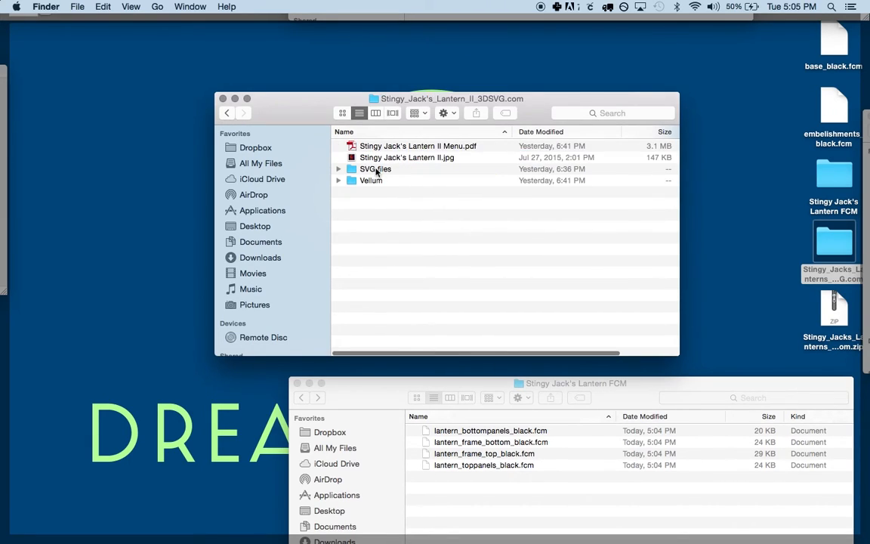
click(375, 170)
drag(375, 170, 140, 271)
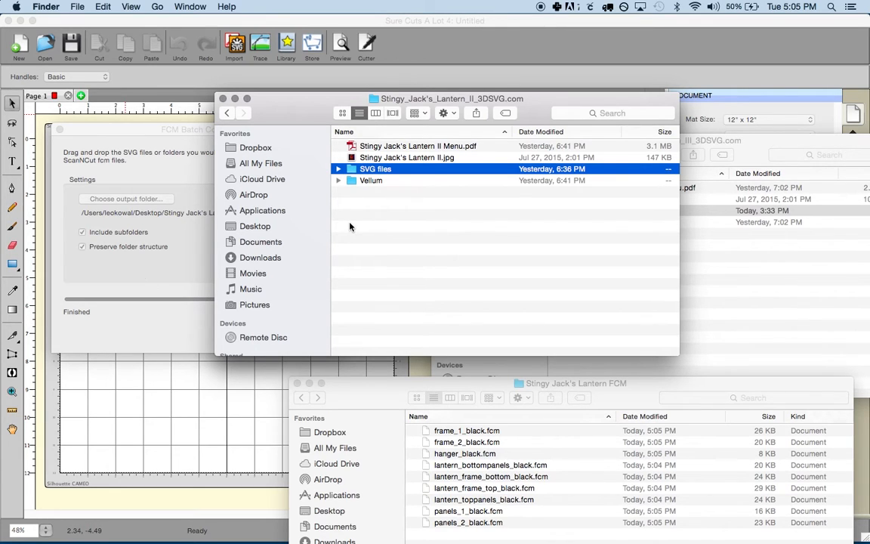
- Batch convert the SVG files folder inside Stingy_Jack's_Lantern_III_3DSVG.com to FCM
key(F11)
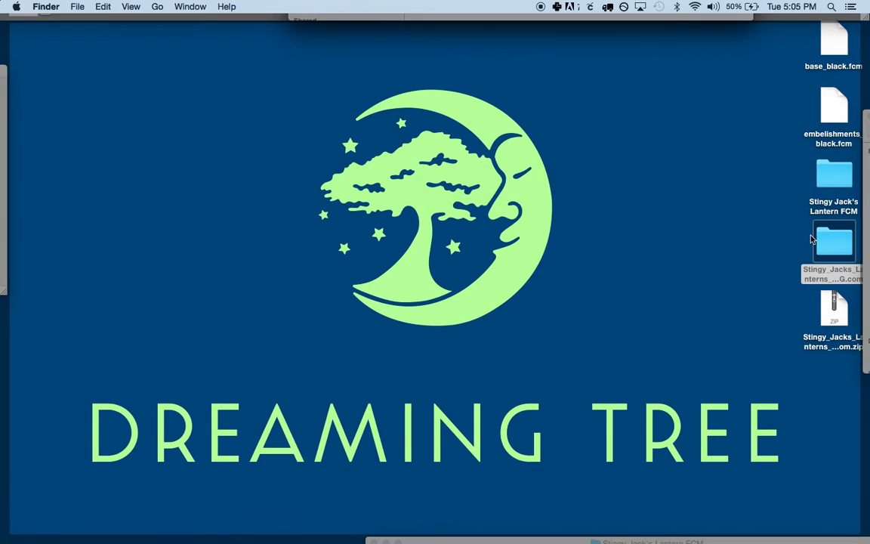
double_click(831, 242)
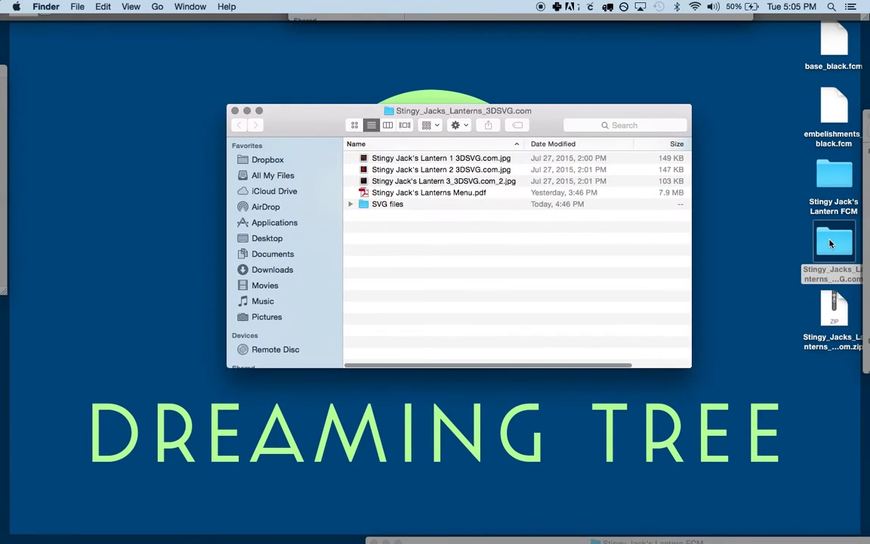
double_click(387, 204)
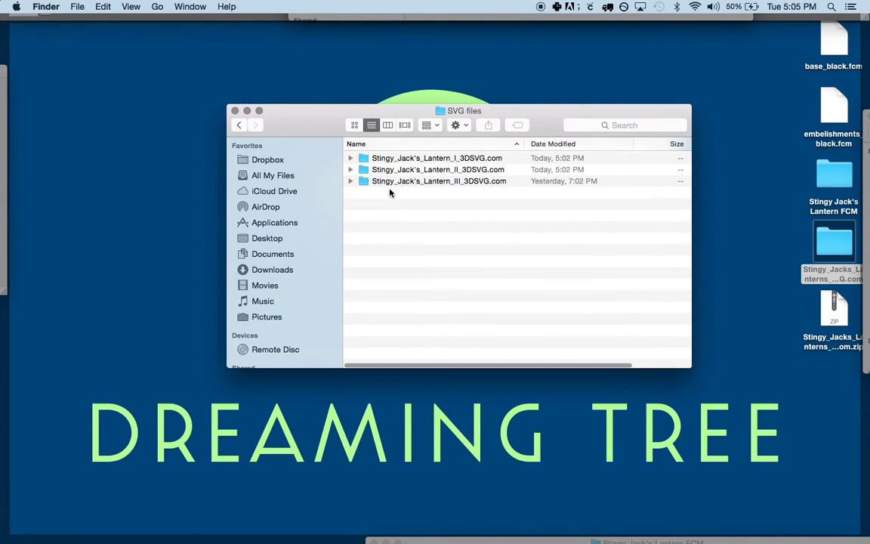
double_click(391, 181)
drag(395, 184, 139, 277)
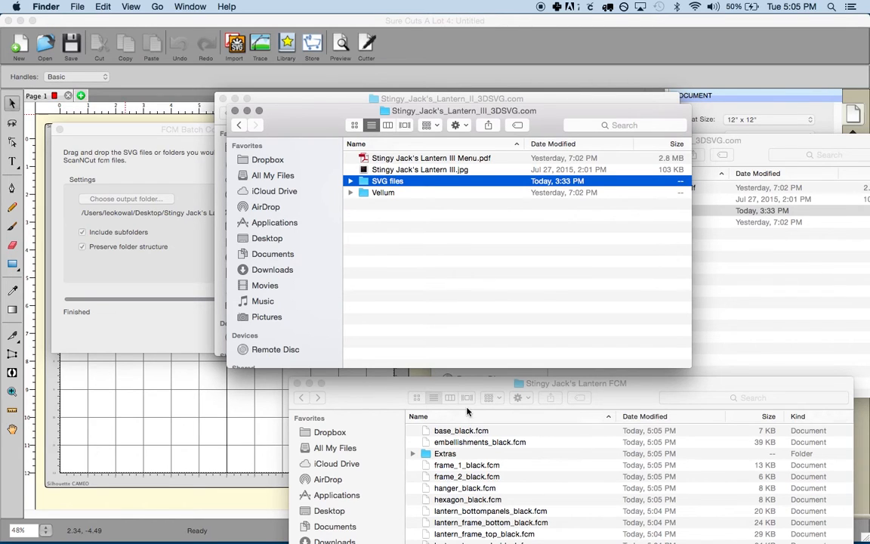
- Bring the Stingy Jack's Lantern FCM folder window fully into view and examine all the converted files
drag(438, 383, 414, 342)
drag(414, 308, 344, 79)
drag(394, 326, 315, 125)
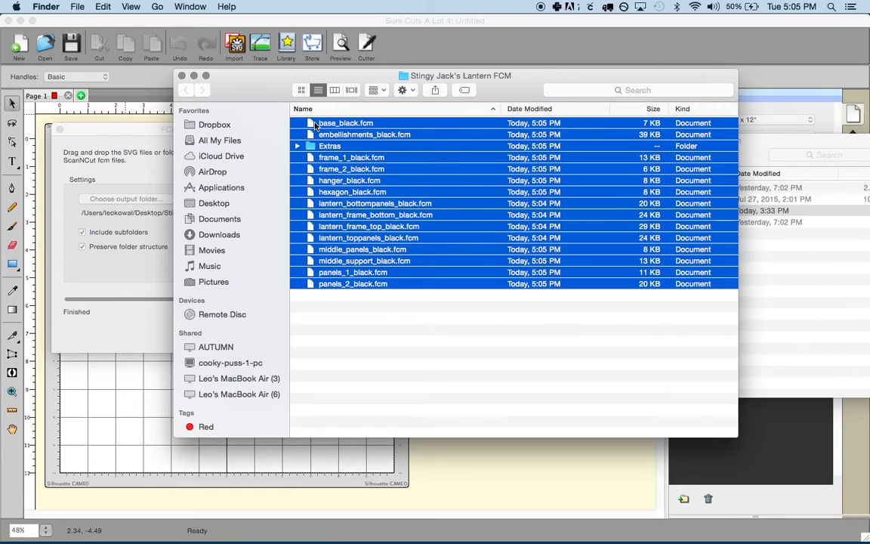
drag(405, 386, 304, 106)
click(310, 351)
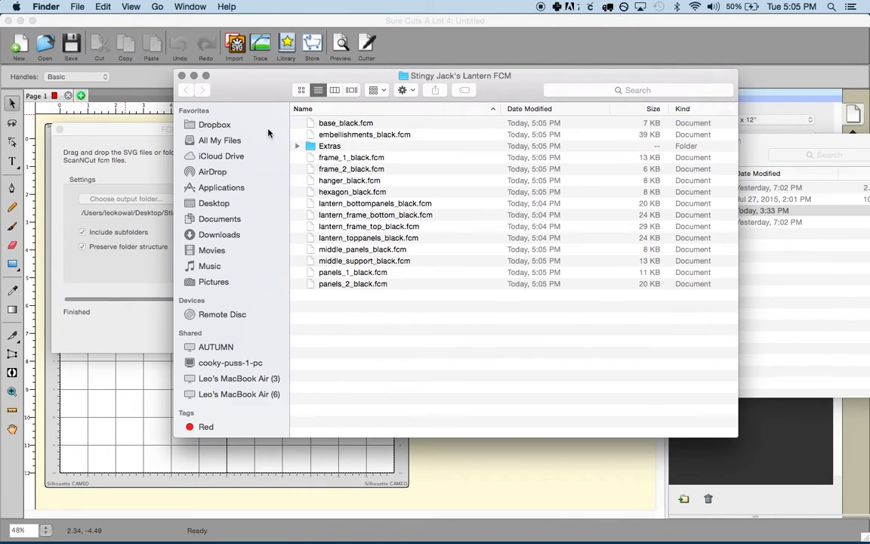
- Return to Sure Cuts A Lot 4, move the FCM Batch Convert dialog off the mat, and close it
click(310, 21)
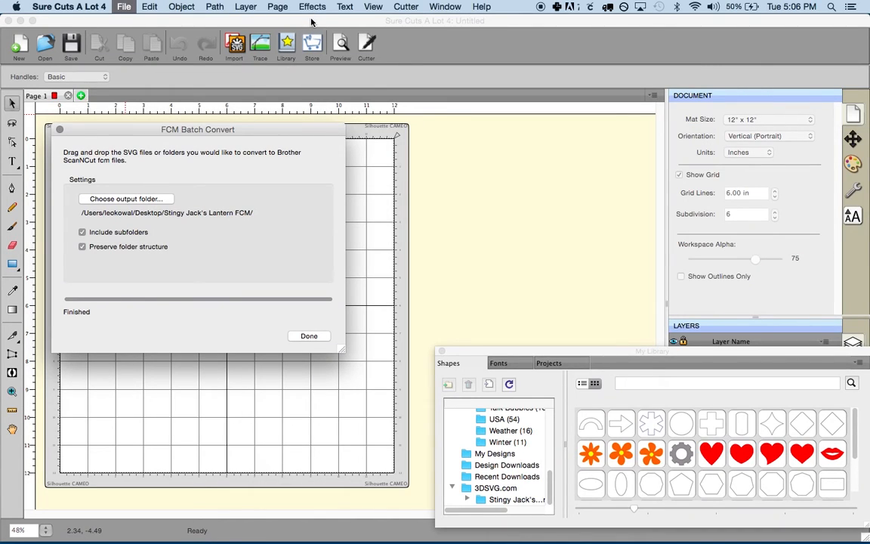
drag(203, 134, 569, 135)
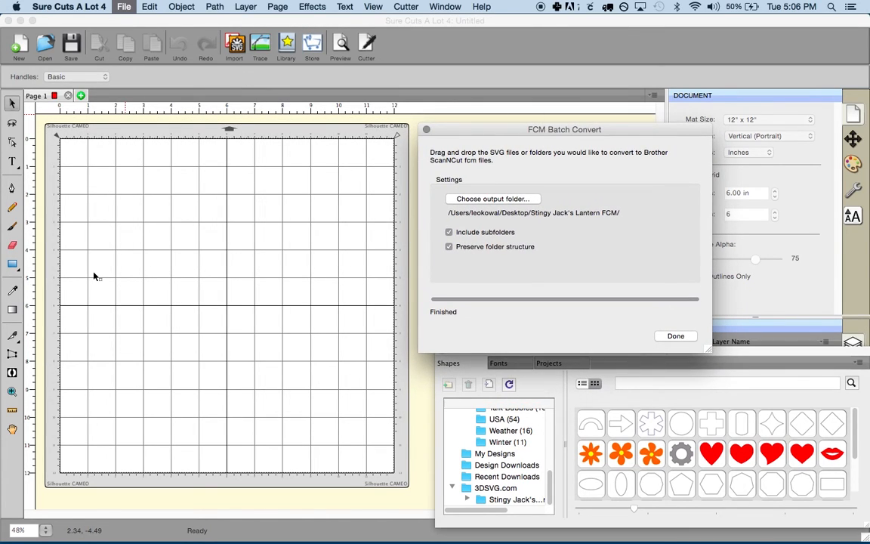
click(672, 335)
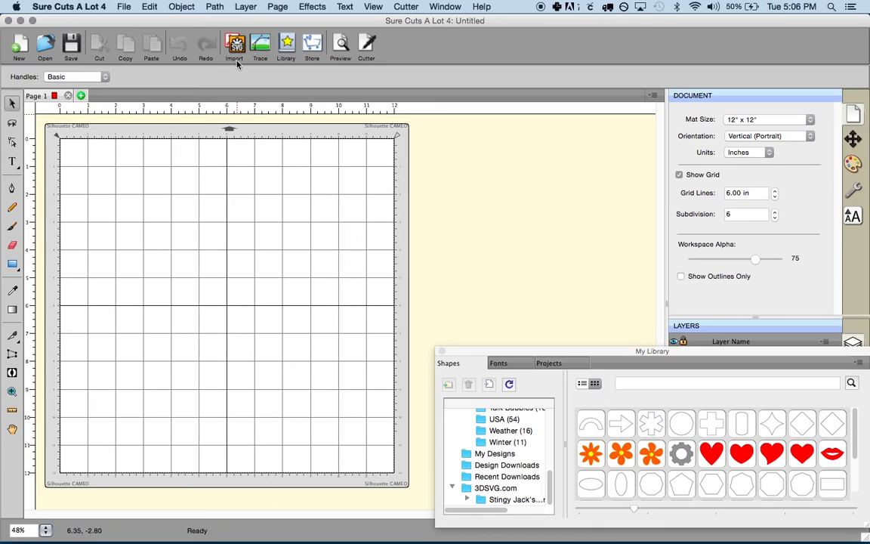
click(310, 7)
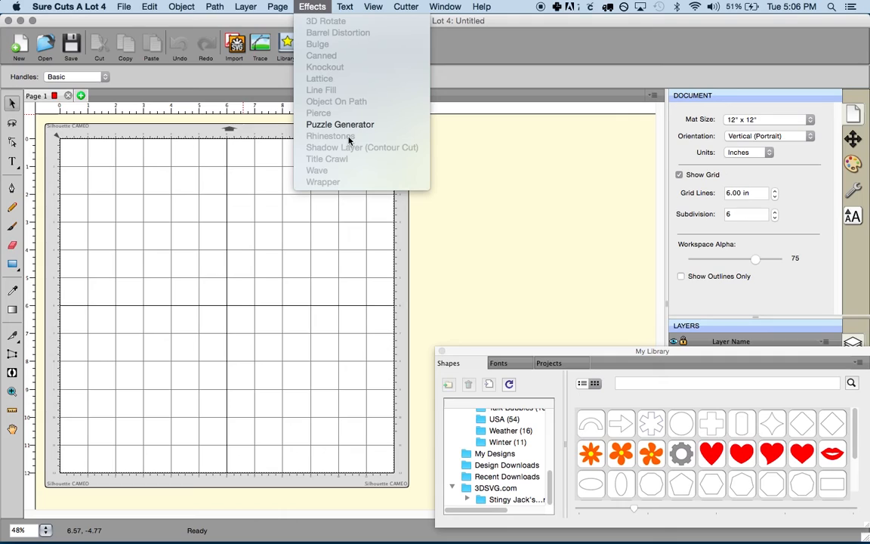
click(190, 253)
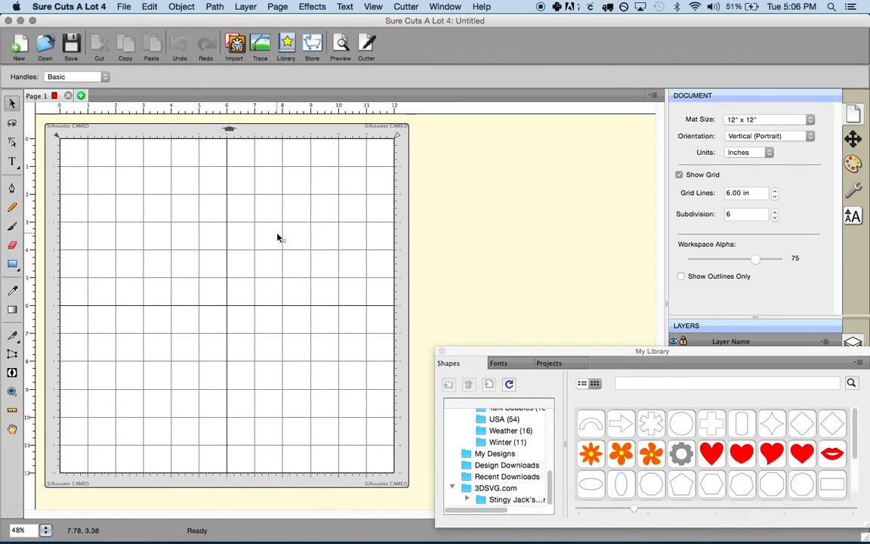
- Switch to Google Chrome and view the Sure Cuts A Lot software products on svgtools.co
mouse_move(243, 535)
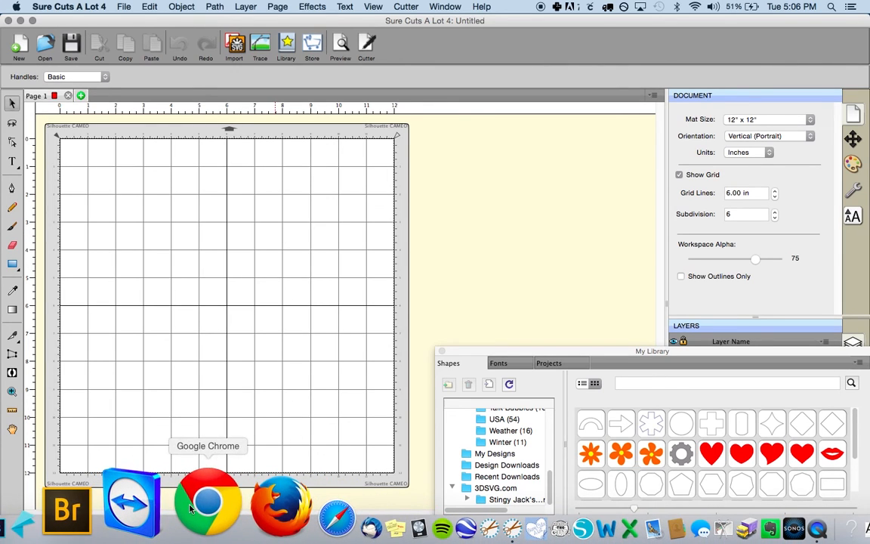
click(204, 493)
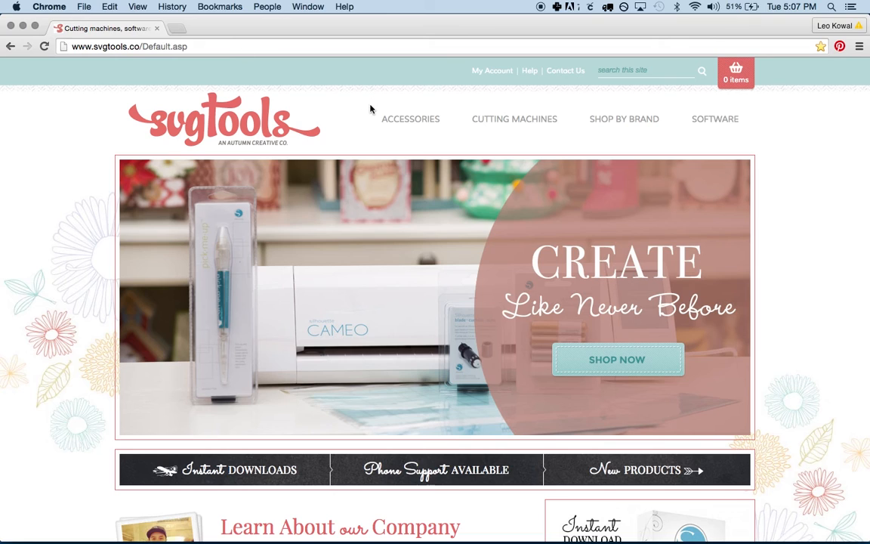
mouse_move(714, 121)
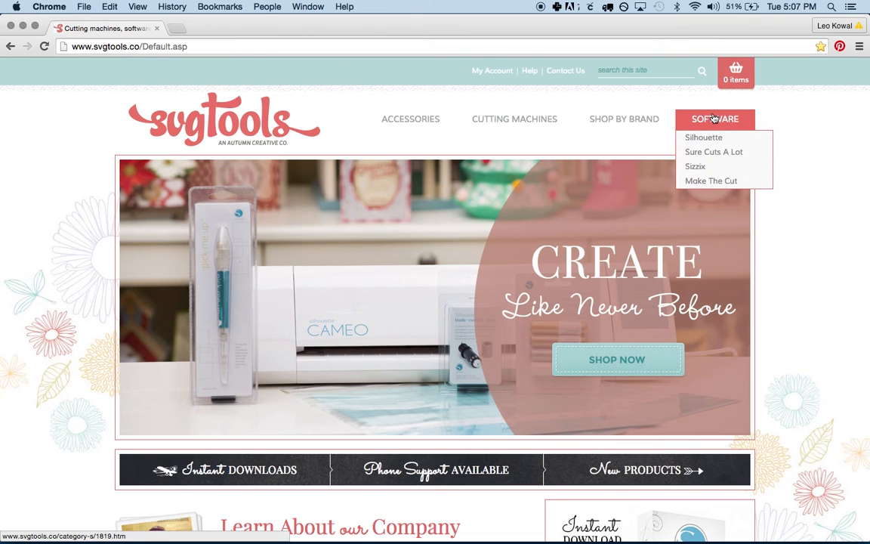
click(706, 155)
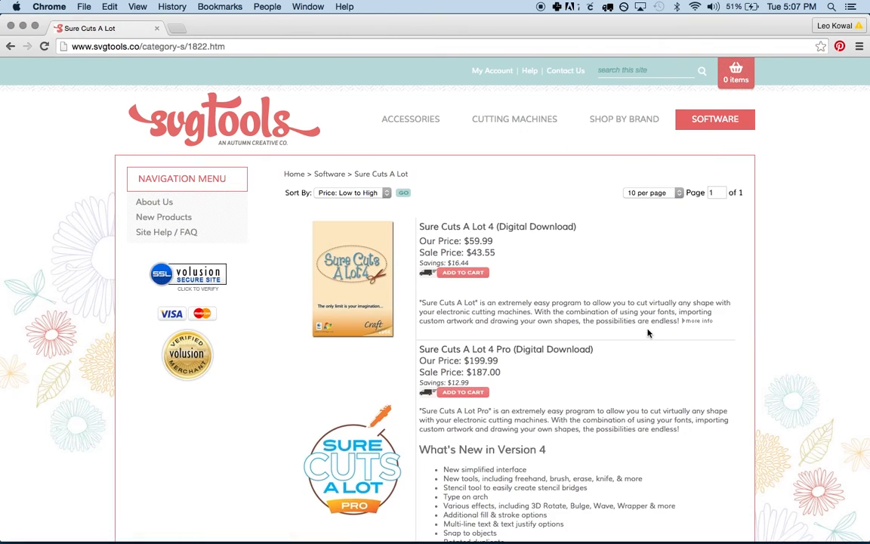
scroll(647, 332, down, 2)
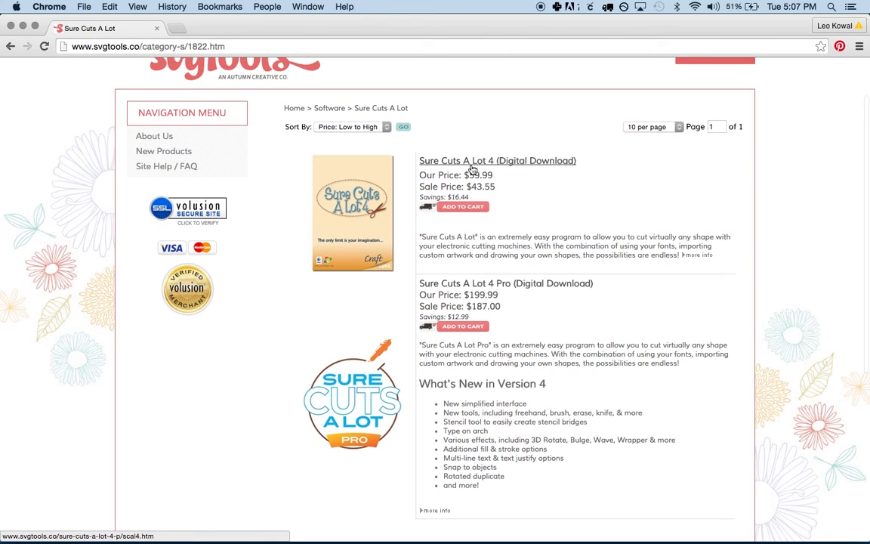